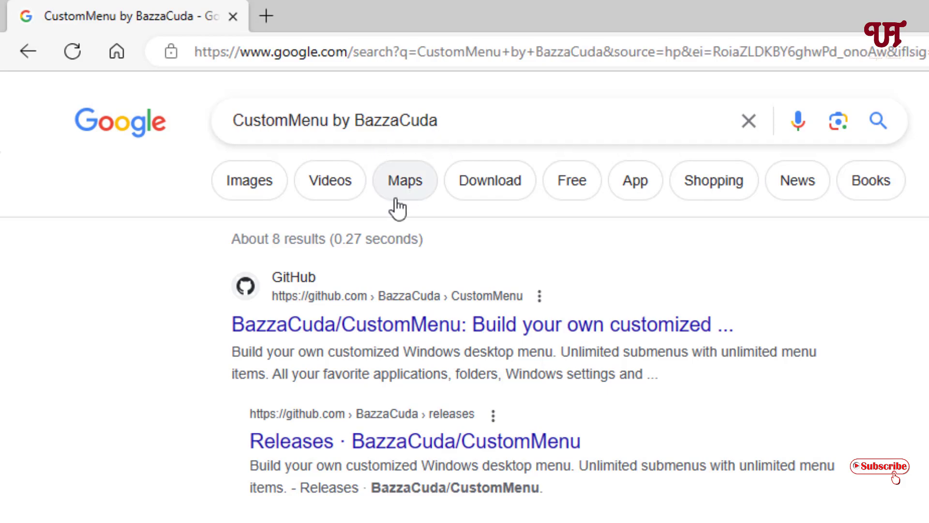
Download CustomMenu_release_v1_0_1.zip from the BazzaCuda/CustomMenu releases page on GitHub, then close the browser
left_click(396, 332)
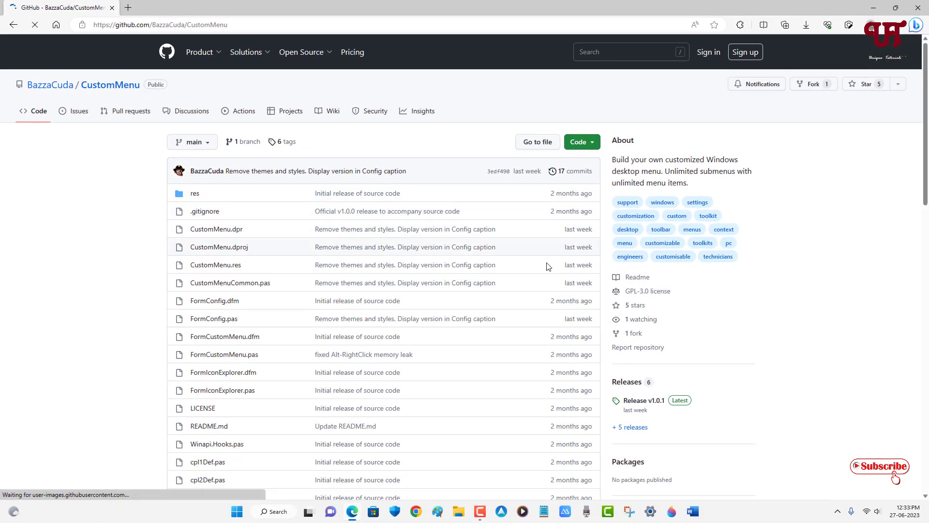
left_click(632, 383)
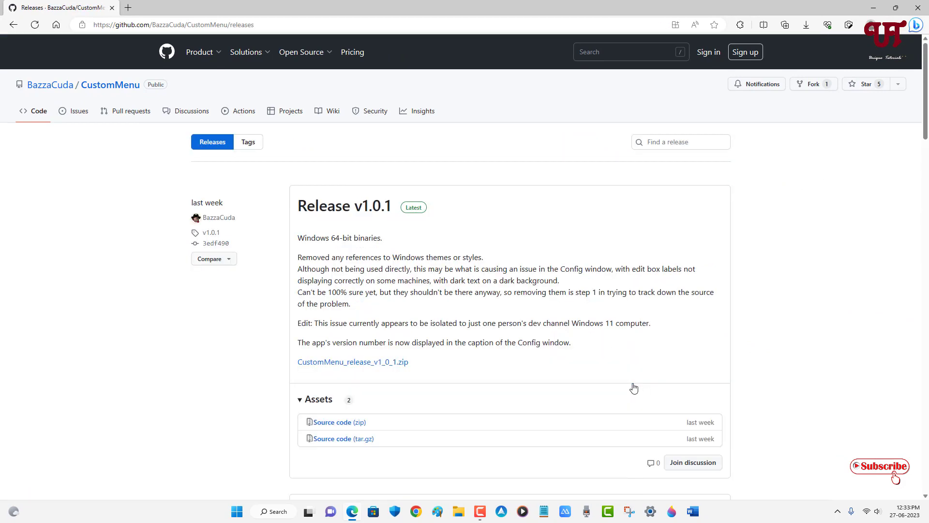
left_click(364, 366)
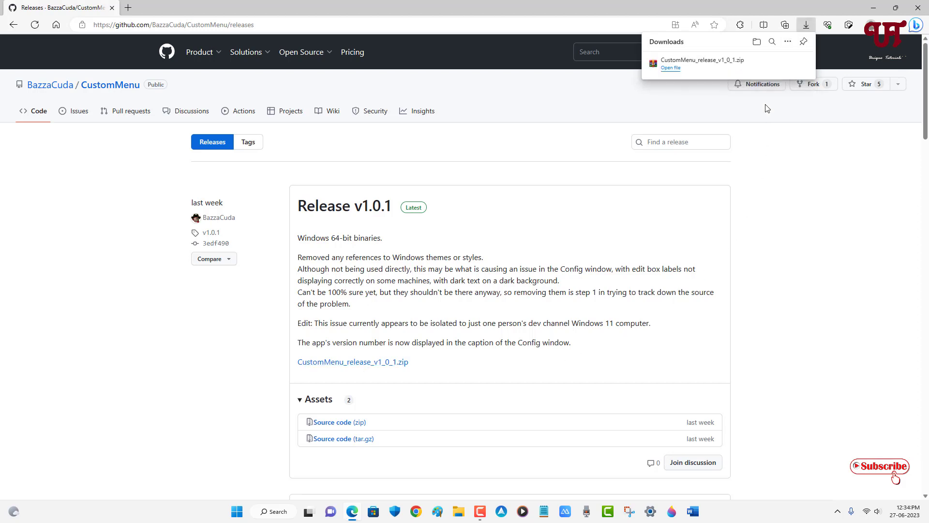
left_click(778, 68)
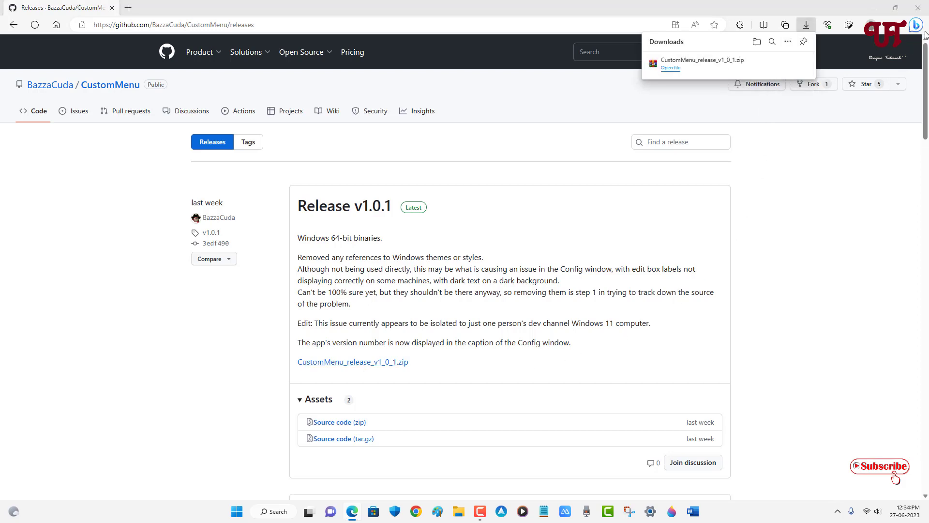
left_click(925, 9)
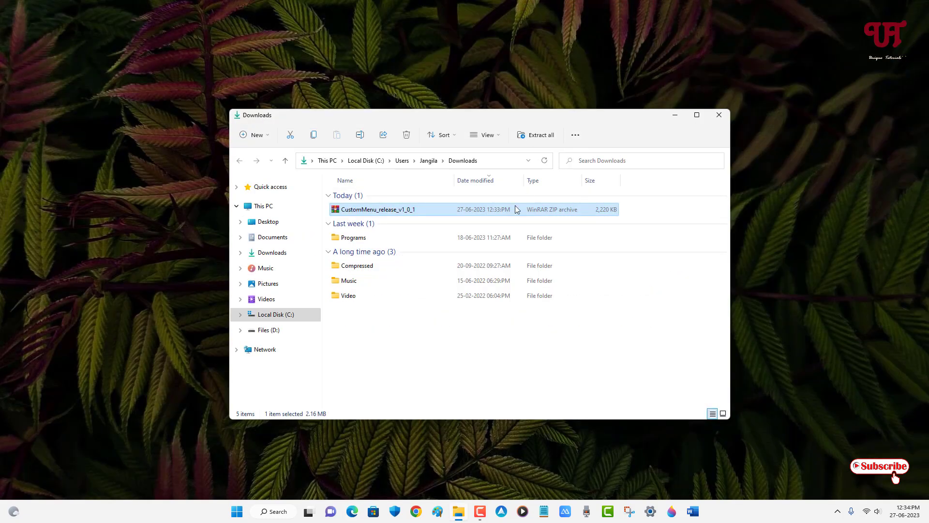
Extract the CustomMenu_release_v1_0_1 archive into its own folder within Downloads and close the archive
double_click(390, 213)
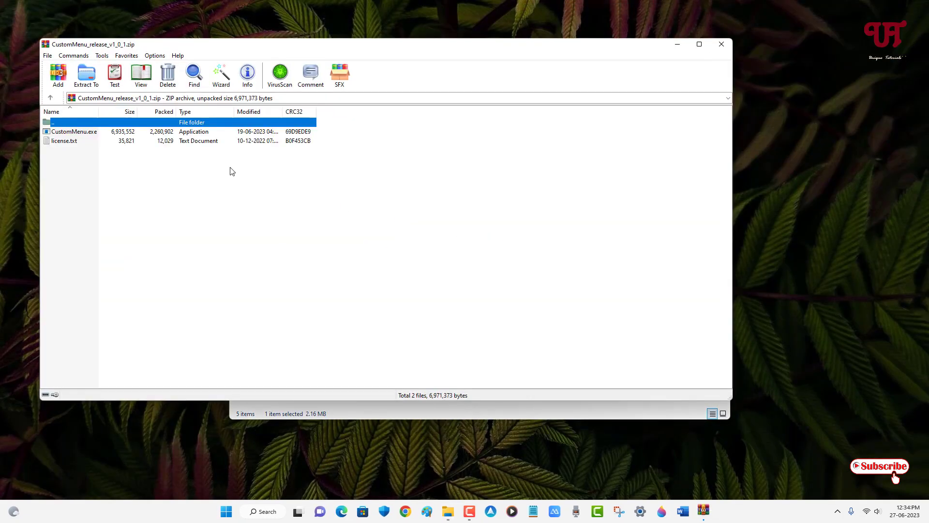
left_click(86, 75)
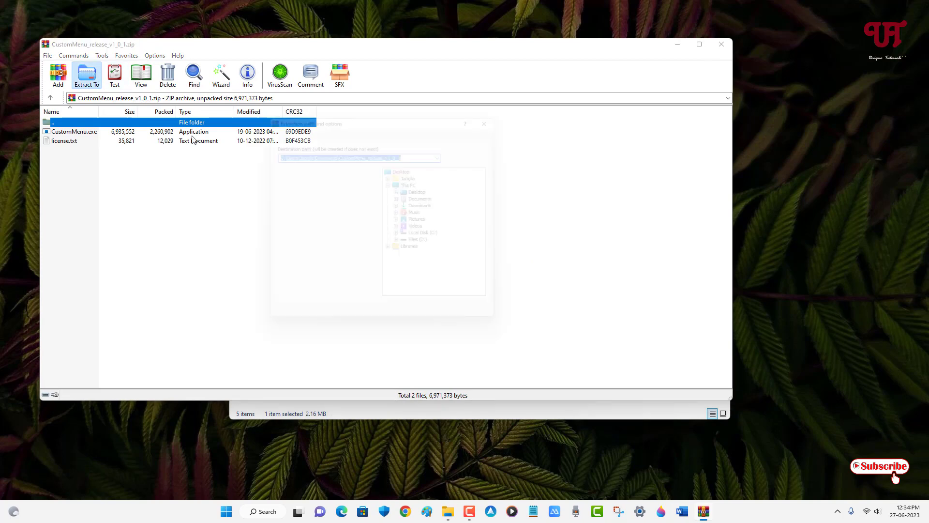
left_click(413, 322)
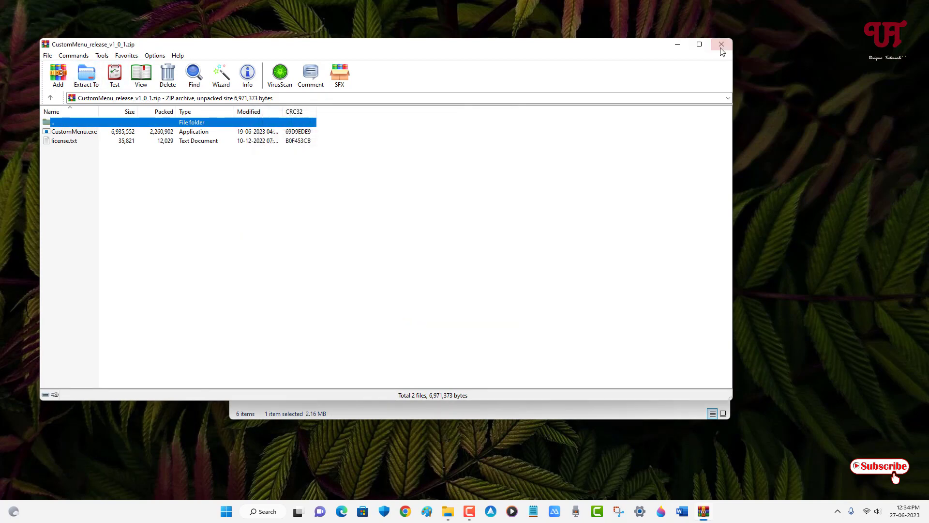
left_click(722, 46)
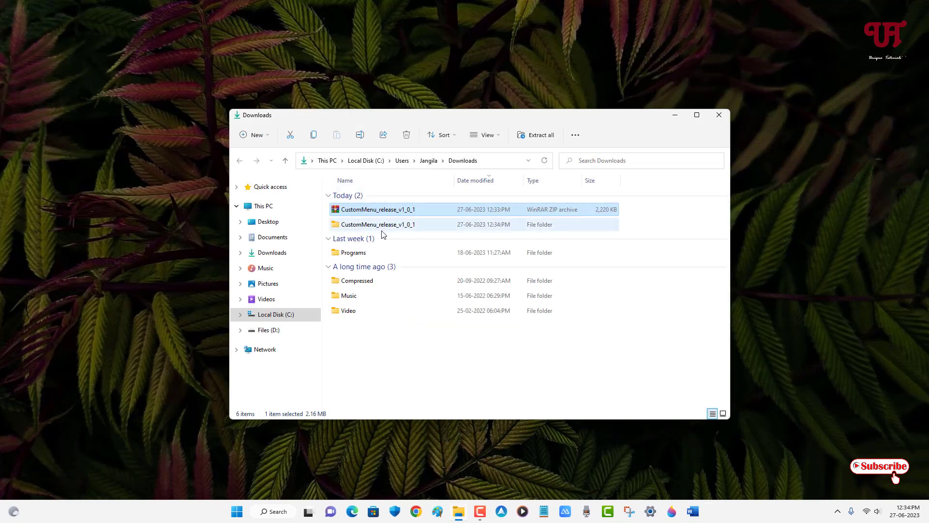
Launch the CustomMenu application from the extracted CustomMenu_release_v1_0_1 folder and minimize the folder window
left_click(382, 229)
double_click(382, 231)
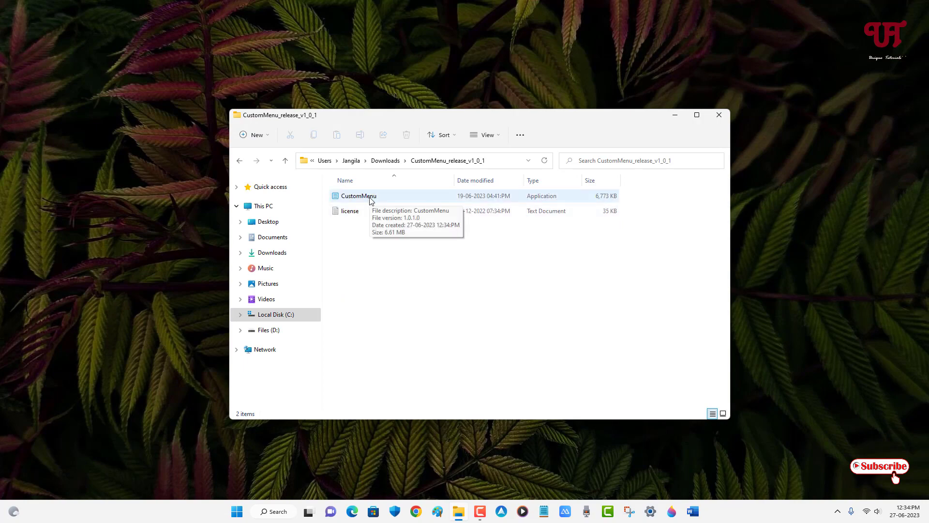
double_click(370, 200)
left_click(675, 115)
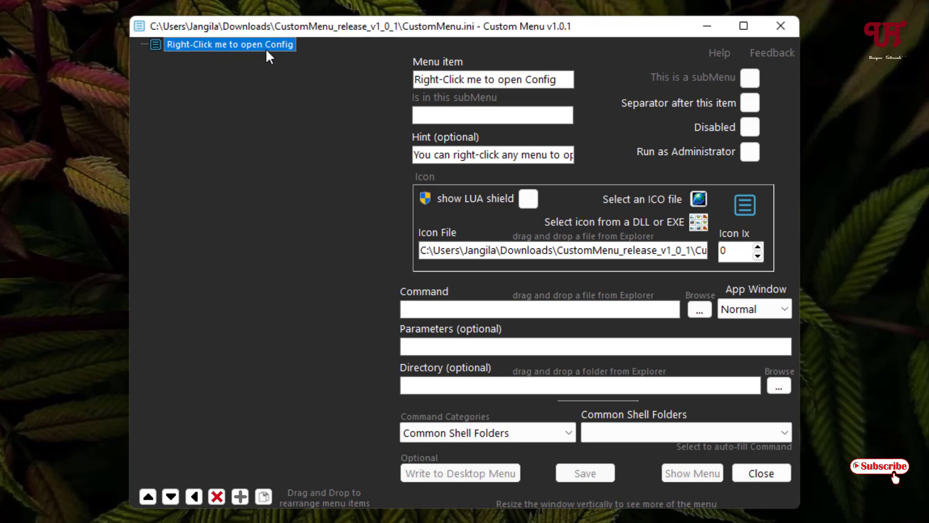
Add a new menu item named Chrome in the menu configuration
left_click(240, 496)
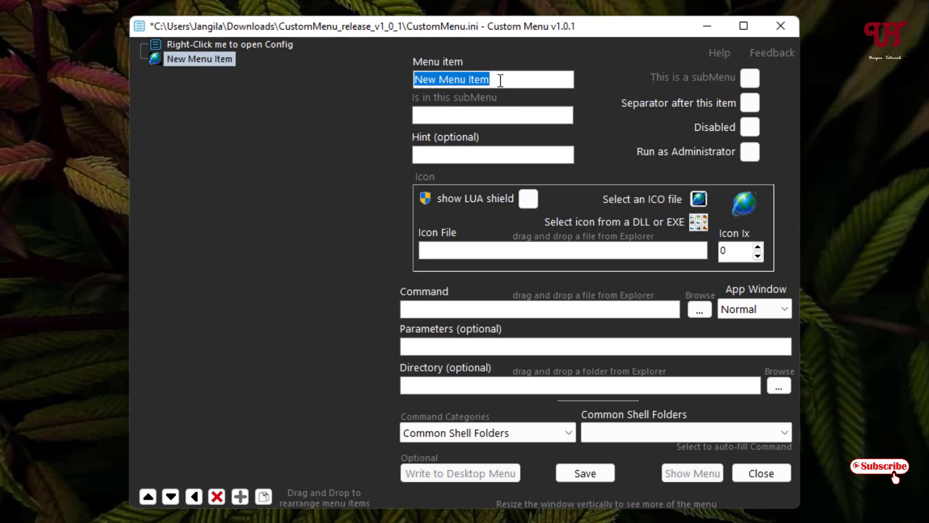
type("C")
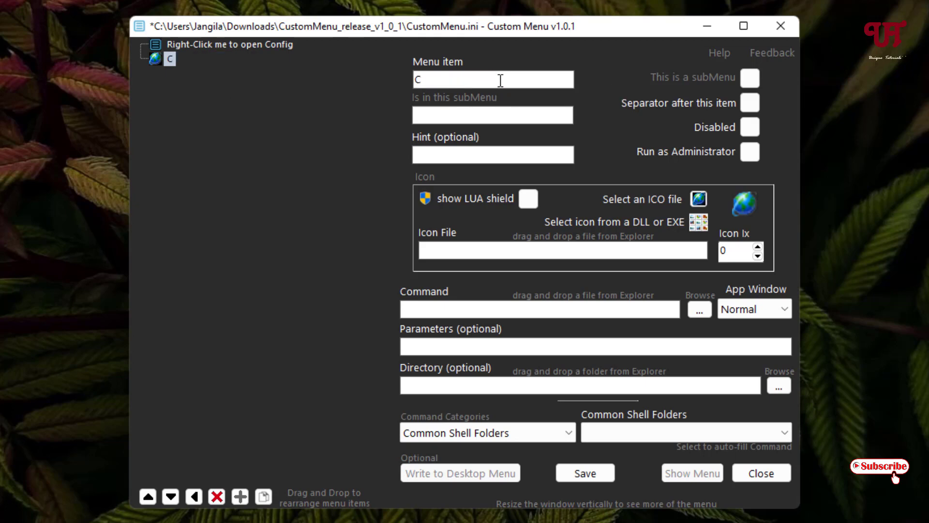
type("hrome")
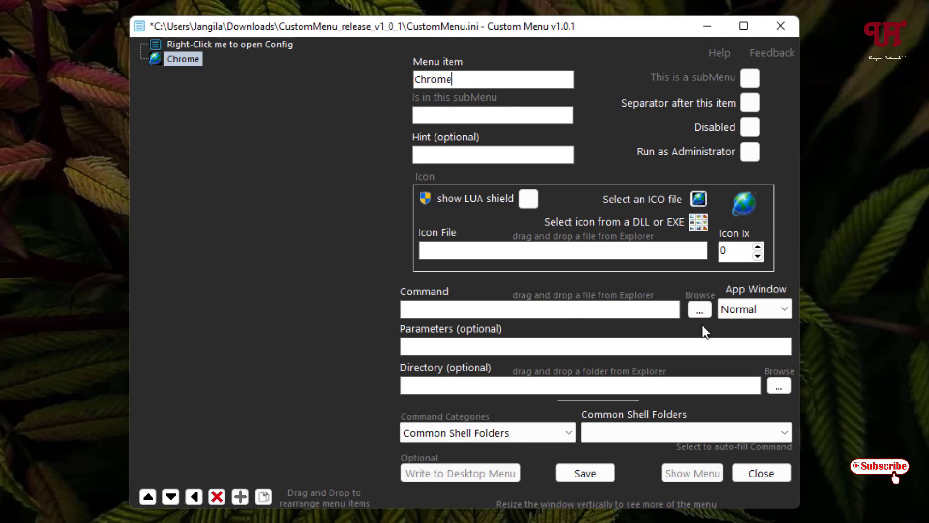
Set the Chrome item's command to C:\Program Files\Google\Chrome\Application\chrome.exe by browsing for the file
left_click(700, 310)
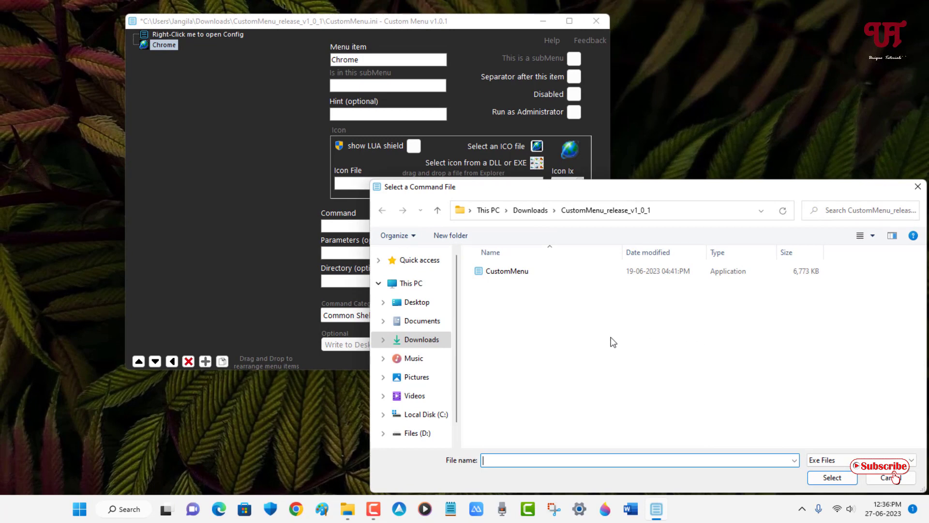
left_click(435, 419)
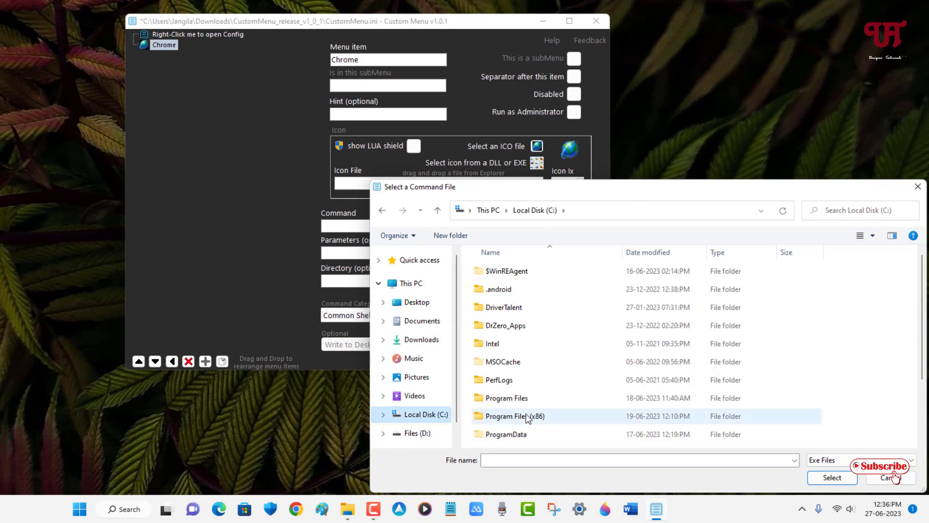
double_click(533, 394)
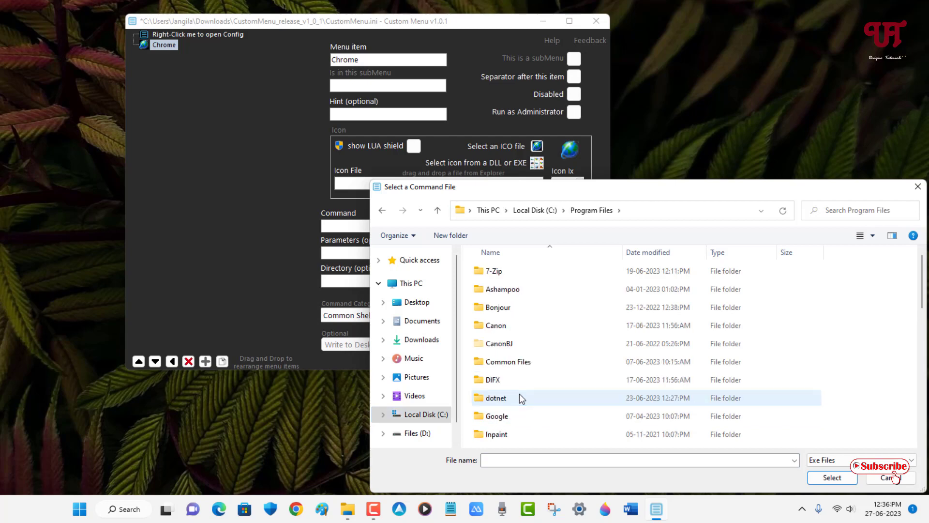
scroll(519, 394, "down", 2)
left_click(503, 314)
double_click(503, 314)
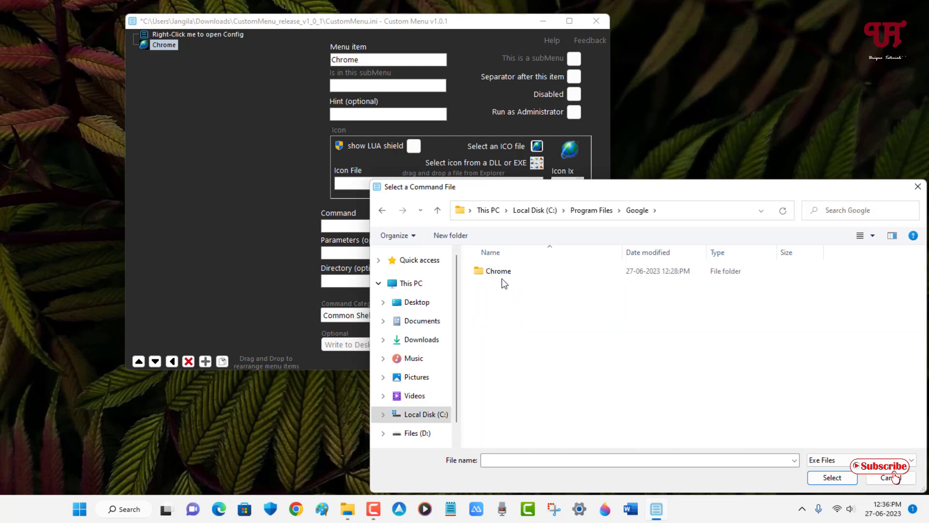
double_click(498, 270)
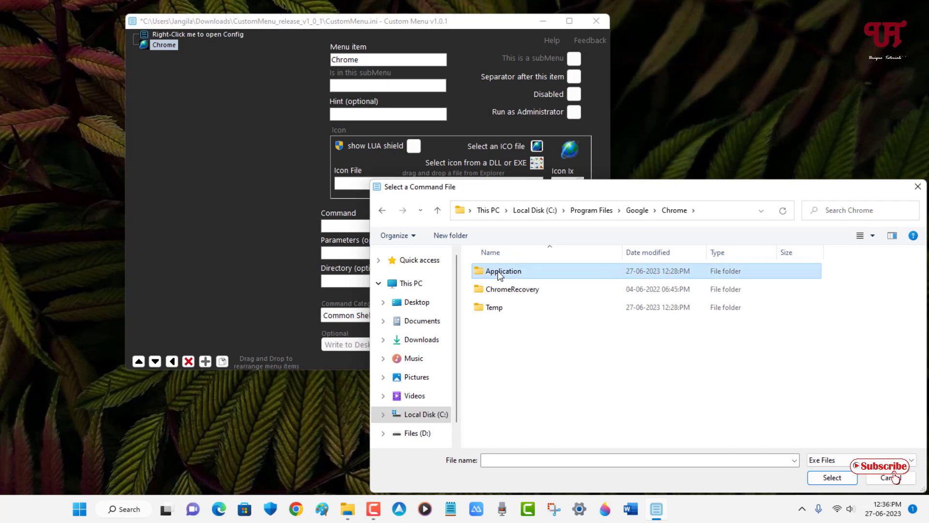
double_click(500, 272)
left_click(488, 309)
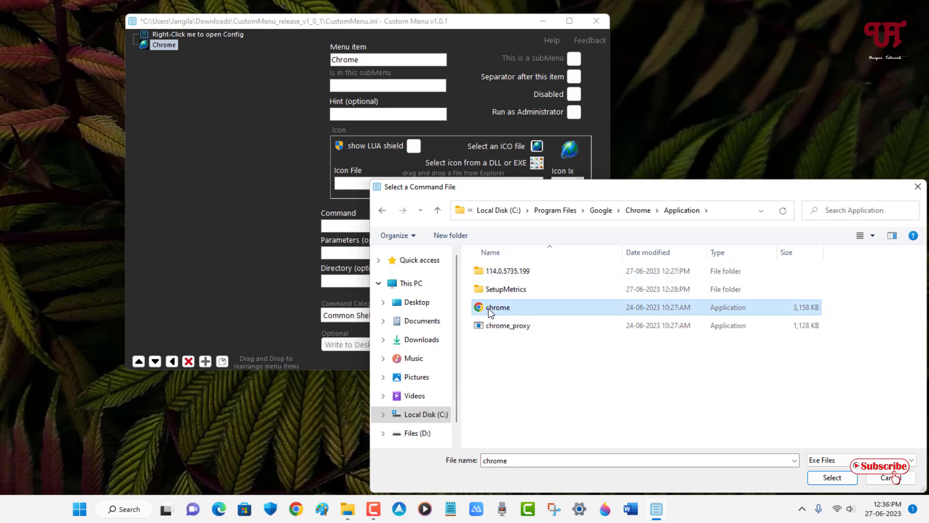
left_click(832, 478)
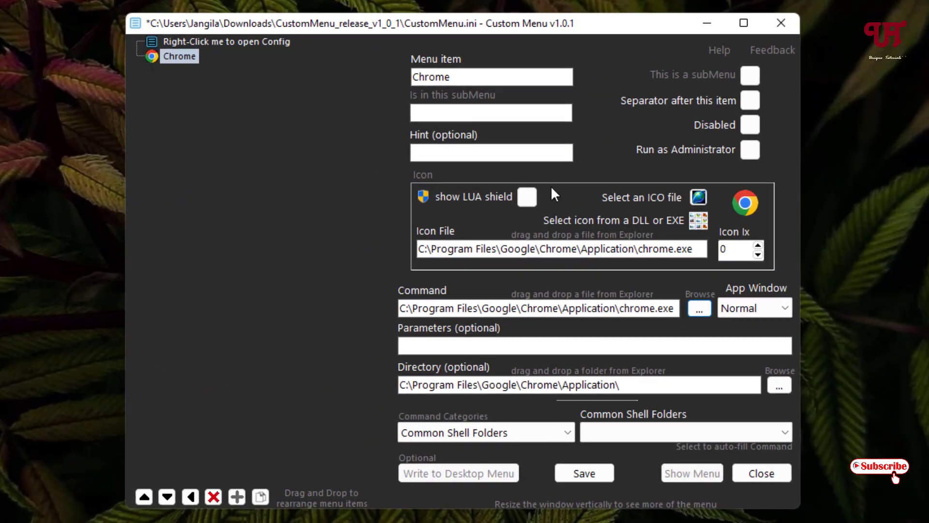
Save the menu configuration, show the custom menu and test its Chrome entry
left_click(594, 475)
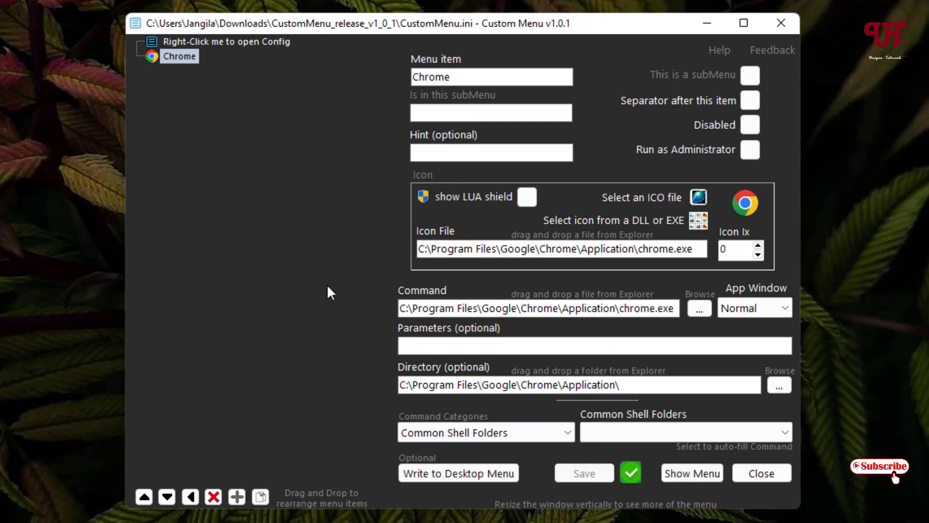
left_click(703, 474)
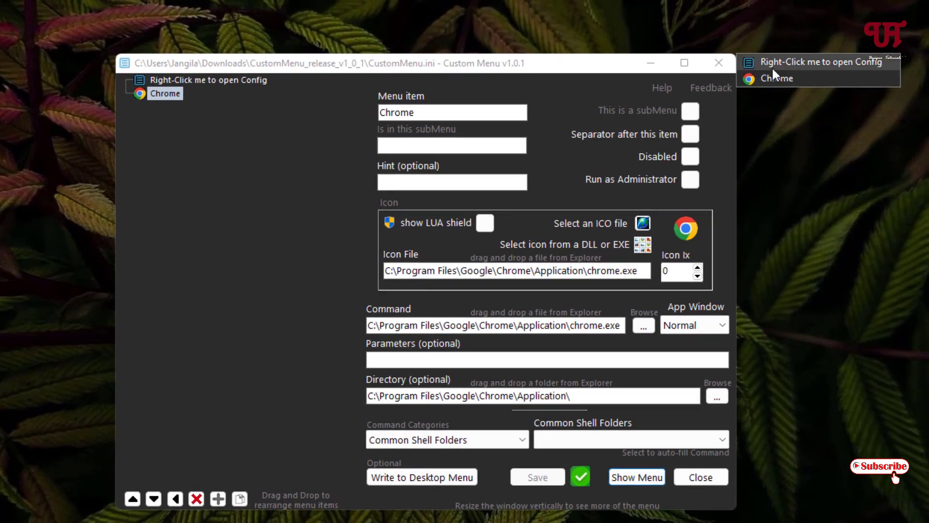
left_click(774, 78)
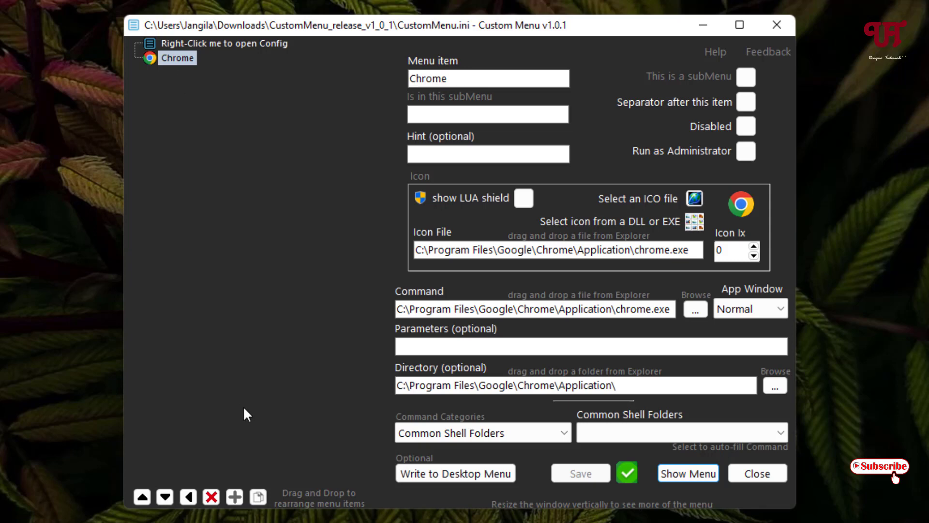
Add a menu item named Notepad that runs C:\Windows\notepad.exe and save the configuration
left_click(239, 498)
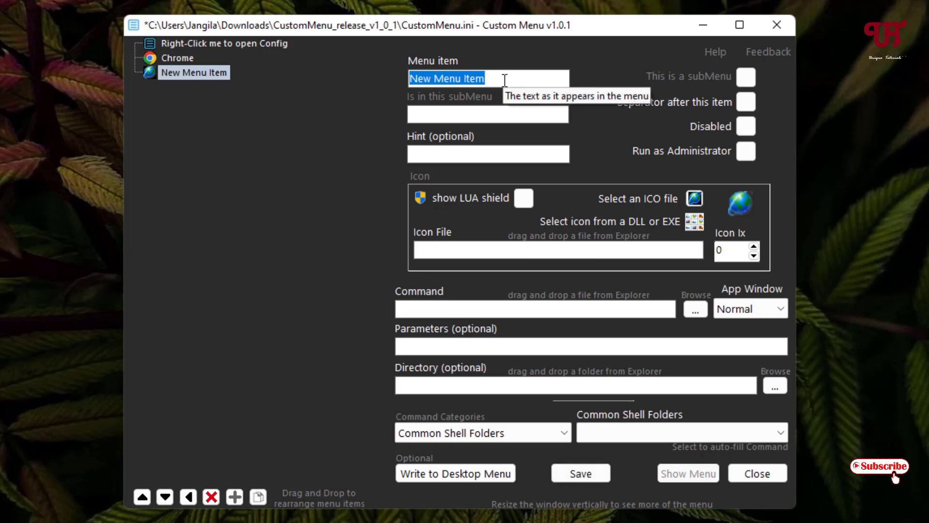
type("Notepad")
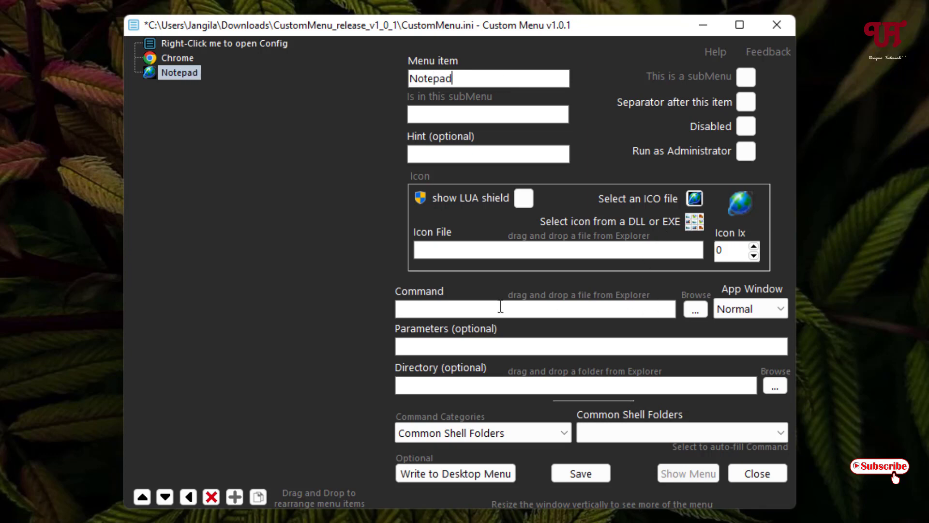
left_click(694, 310)
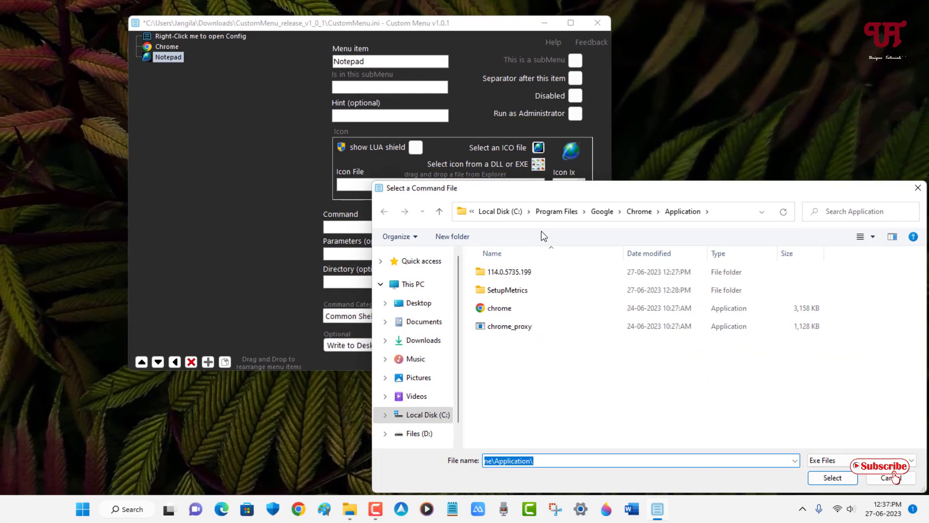
left_click(556, 209)
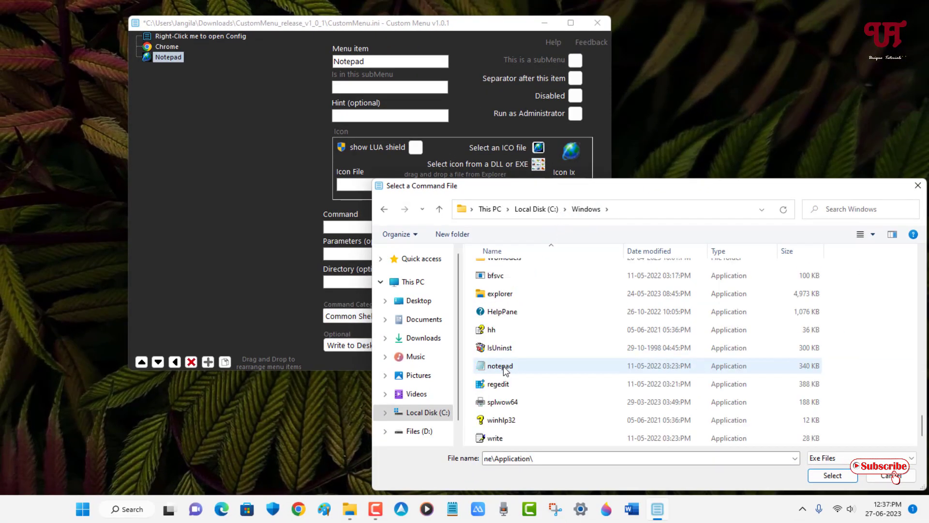
left_click(504, 366)
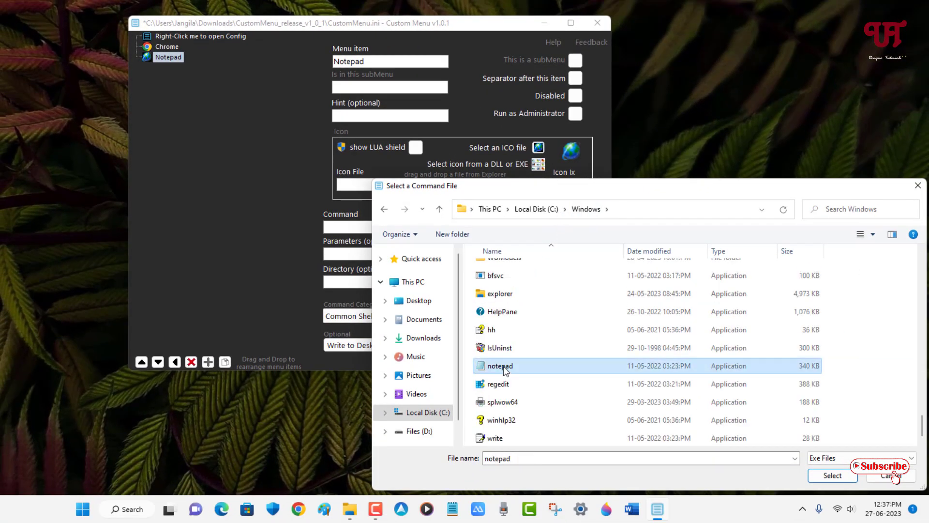
left_click(832, 476)
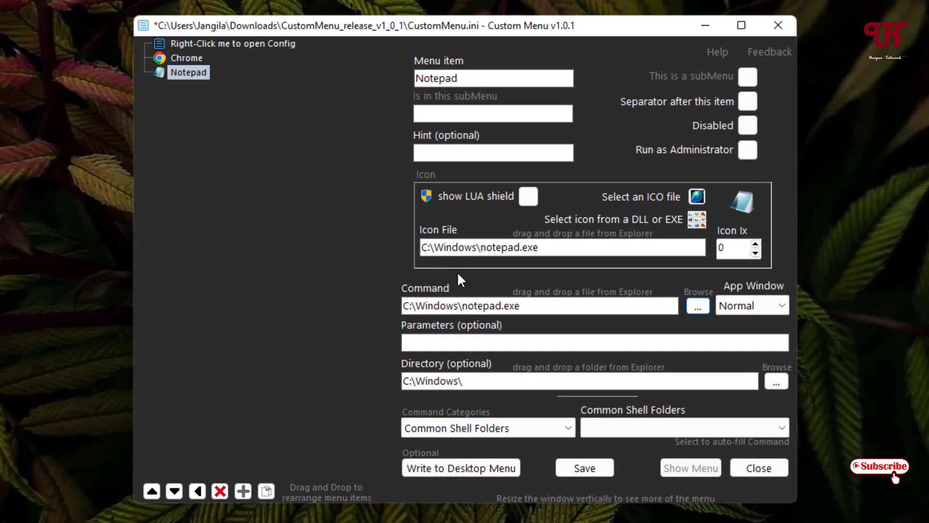
left_click(589, 471)
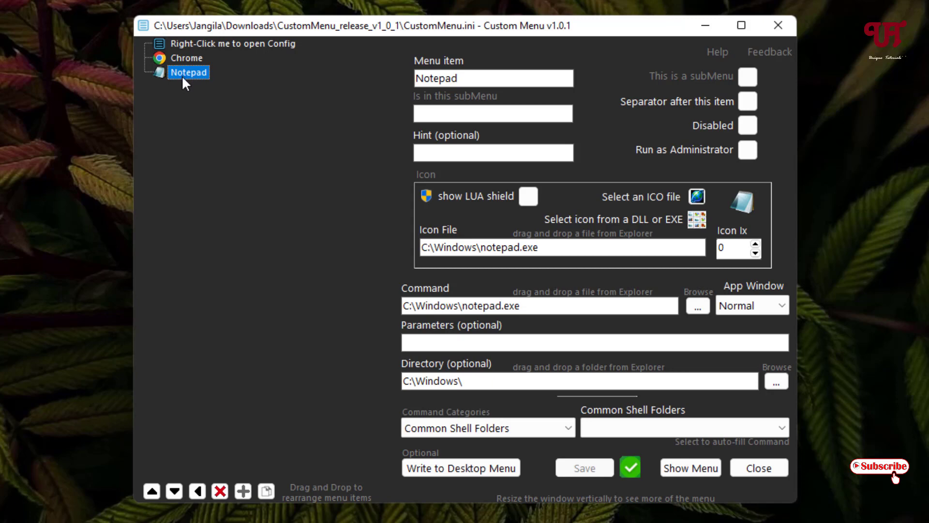
Nest the Notepad item under Chrome as a submenu entry and check the settings of both items
left_click_drag(214, 72, 190, 60)
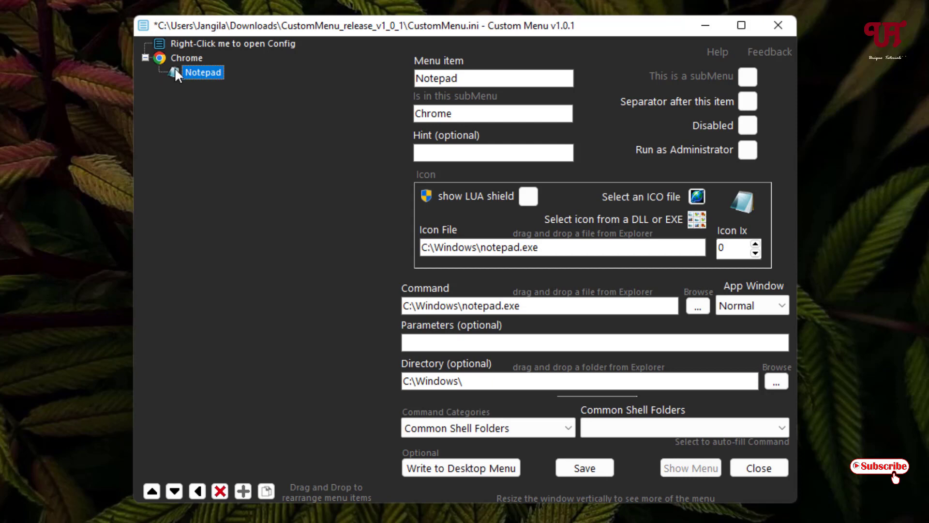
key("Up")
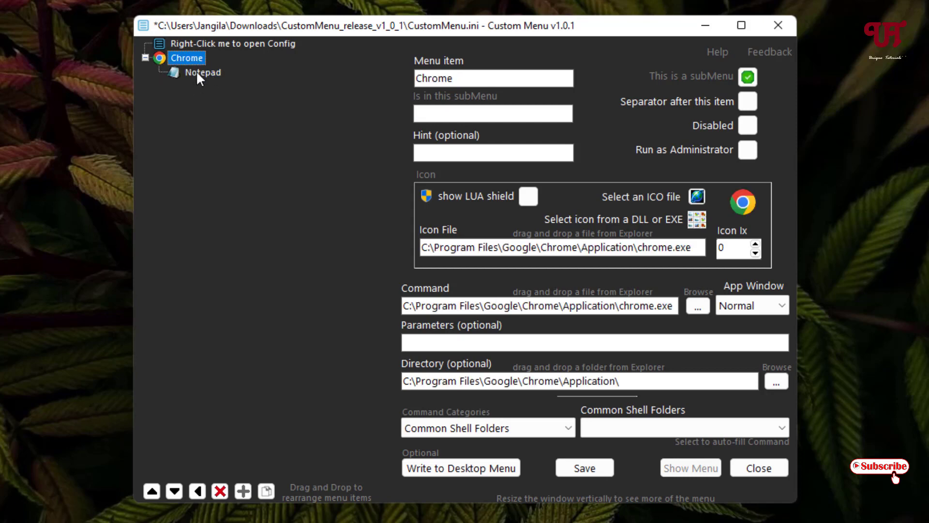
left_click(198, 74)
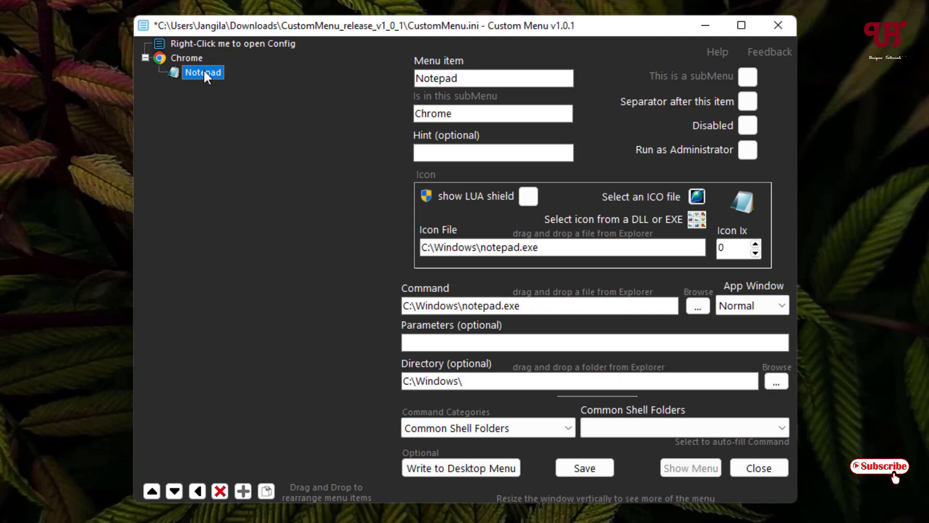
left_click(187, 57)
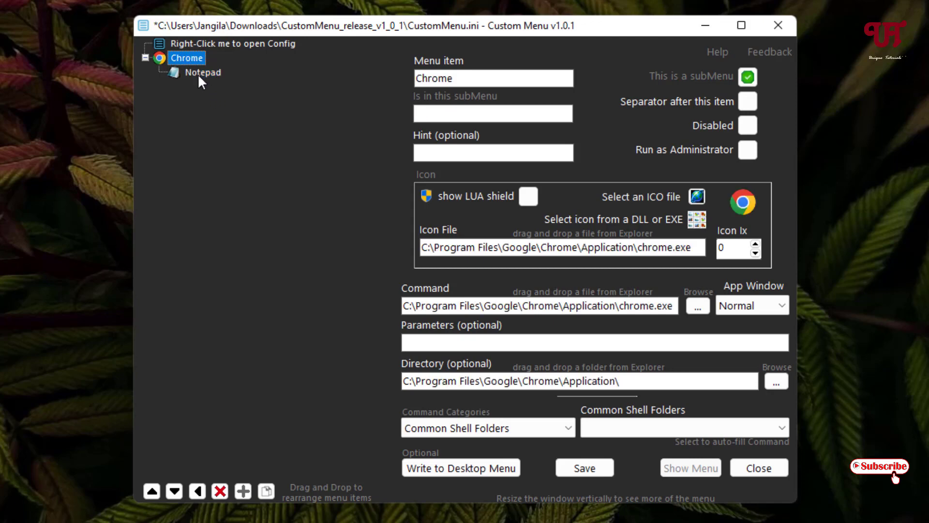
Save the configuration with Notepad nested under Chrome and preview the resulting custom menu
left_click(191, 72)
left_click(585, 468)
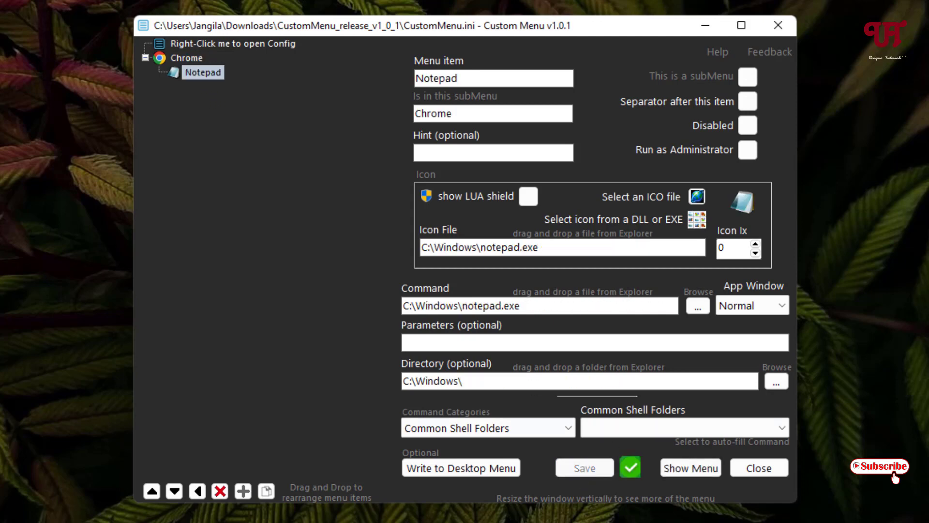
left_click(684, 469)
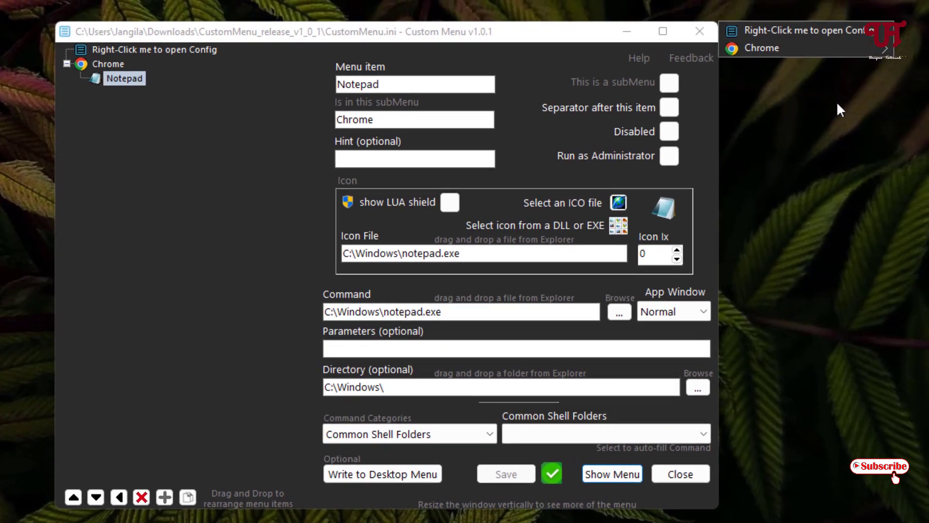
mouse_move(890, 39)
left_click(545, 328)
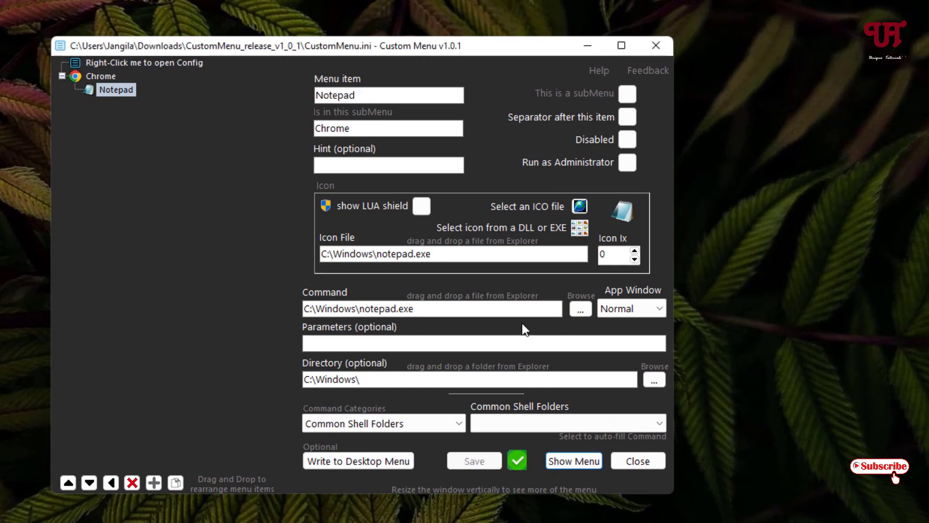
left_click(662, 50)
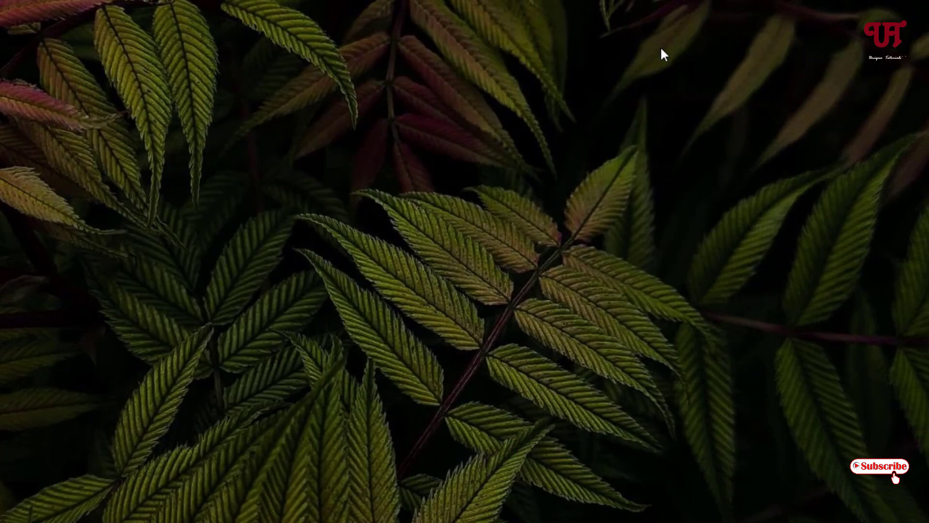
Test the custom menu on the desktop by launching Notepad from the Chrome submenu, and close Notepad
key("ctrl+space")
key("Right")
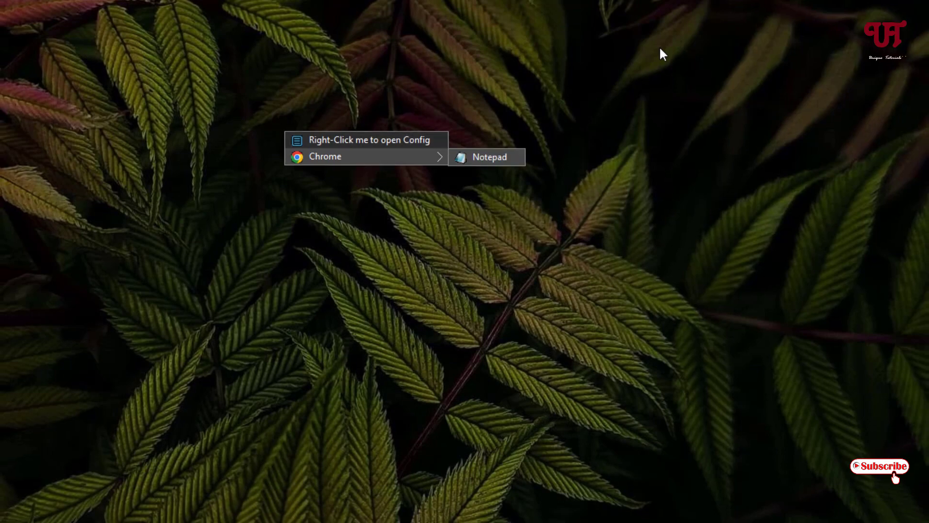
key("Return")
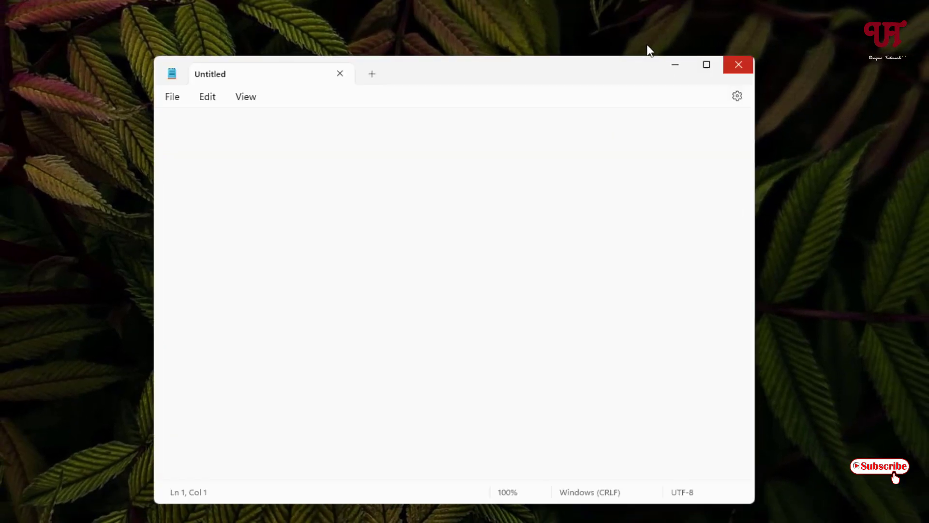
key("alt+F4")
Show the desktop menu again and view the configuration window through its "Right-Click me to open Config" entry
key("ctrl+space")
key("Right")
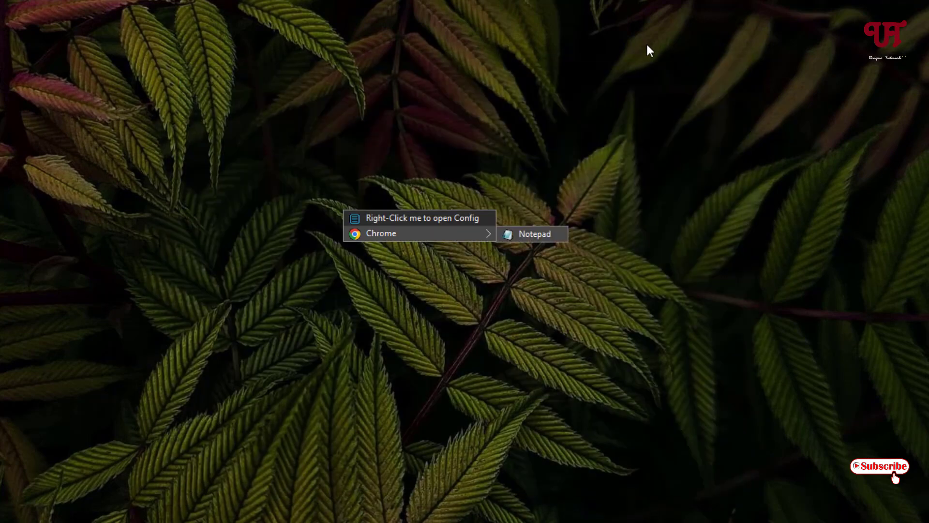
key("Left")
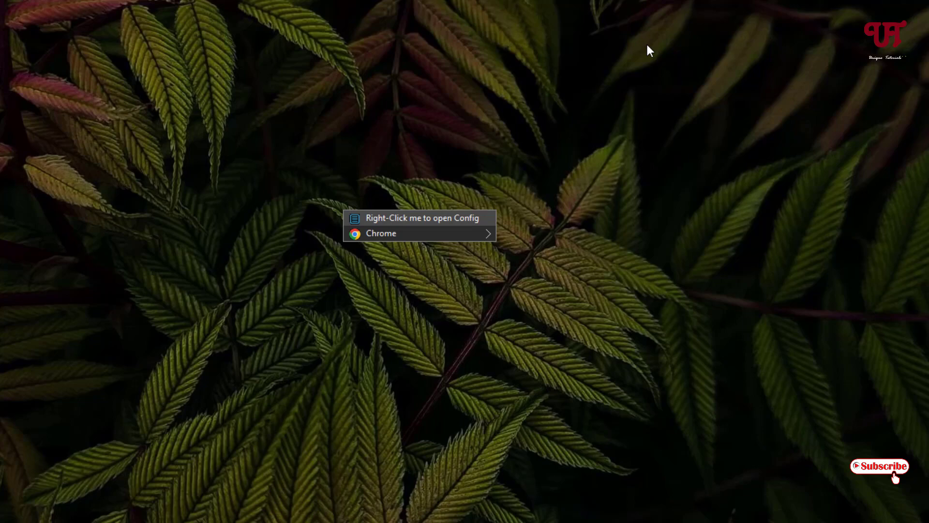
key("Return")
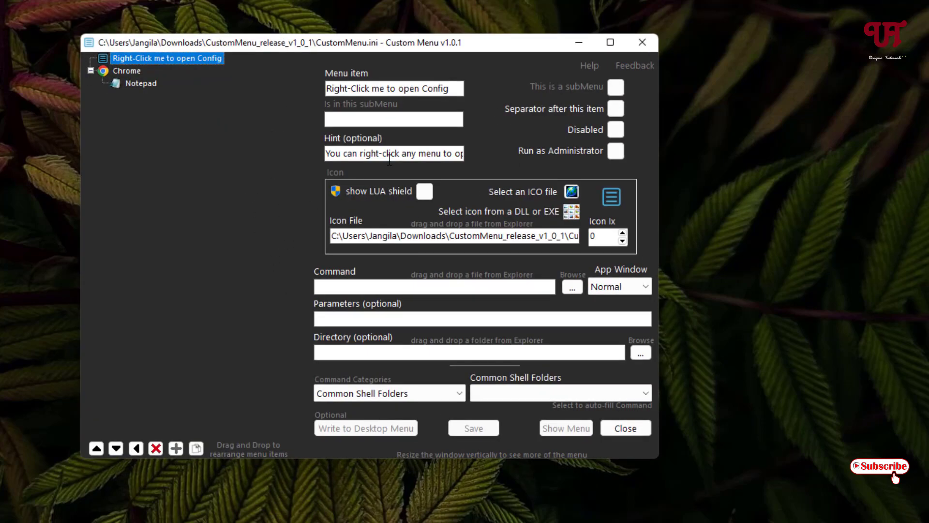
left_click(647, 41)
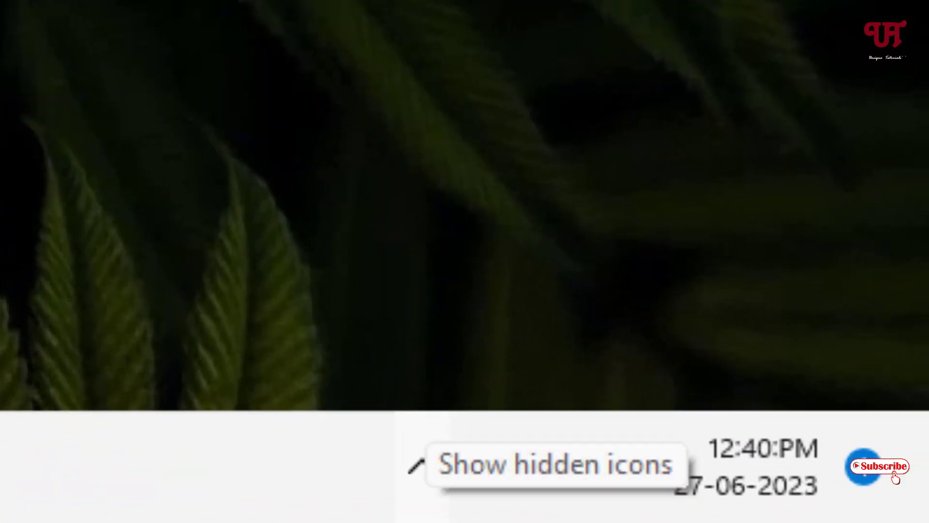
Exit CustomMenu from its hidden system tray icon and check the remaining hidden icons
left_click(423, 468)
right_click(329, 333)
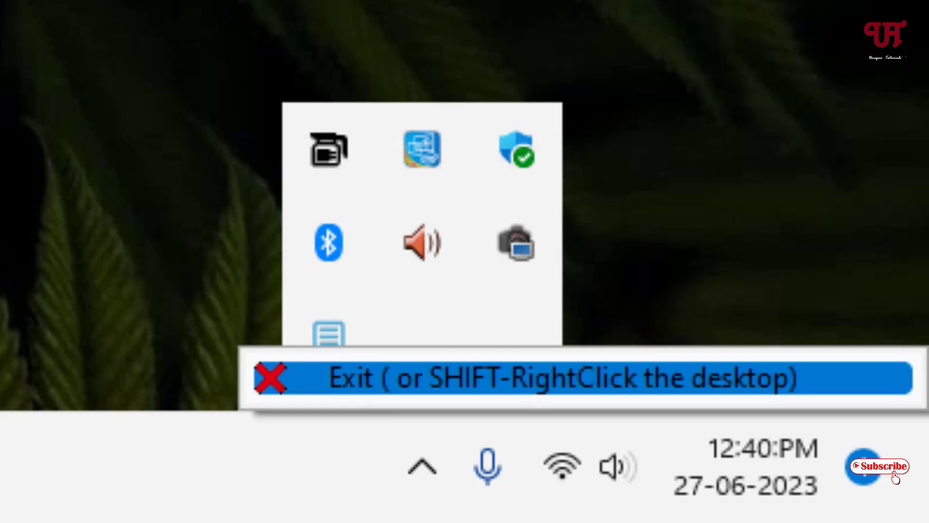
left_click(563, 378)
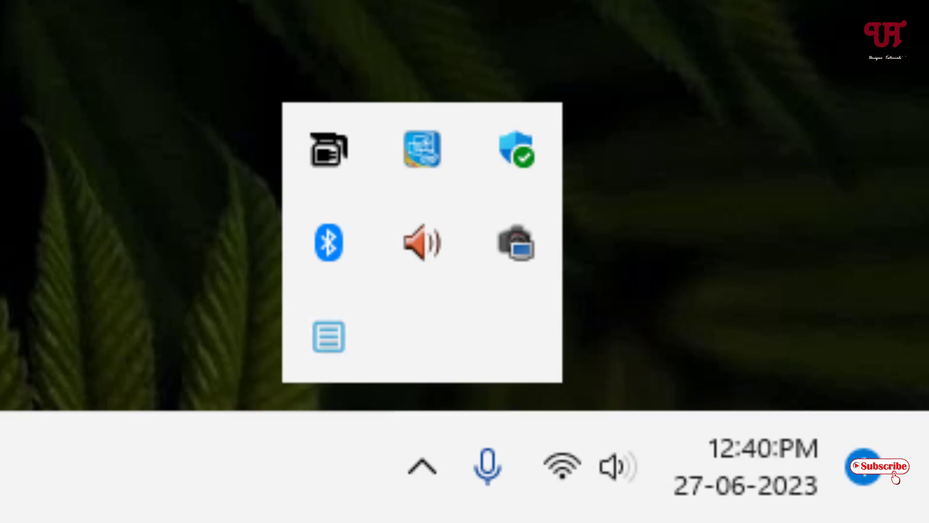
key("Escape")
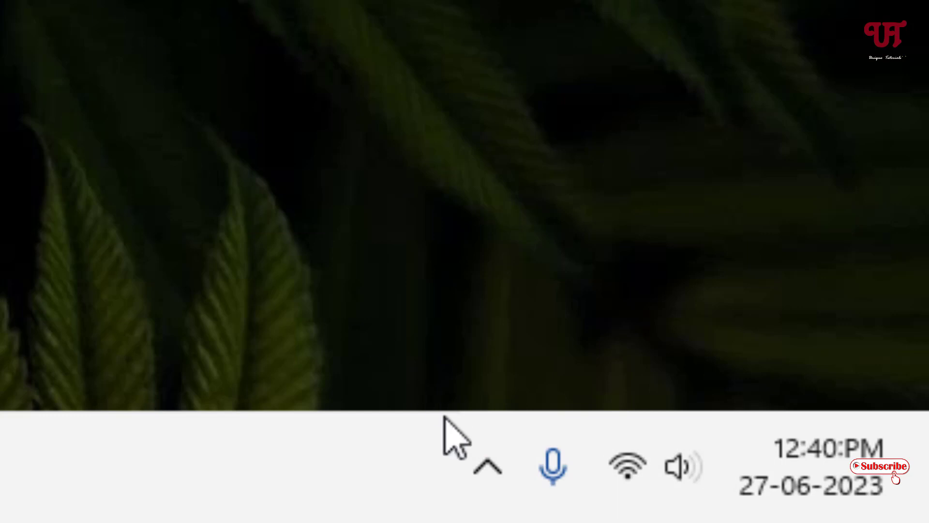
left_click(419, 477)
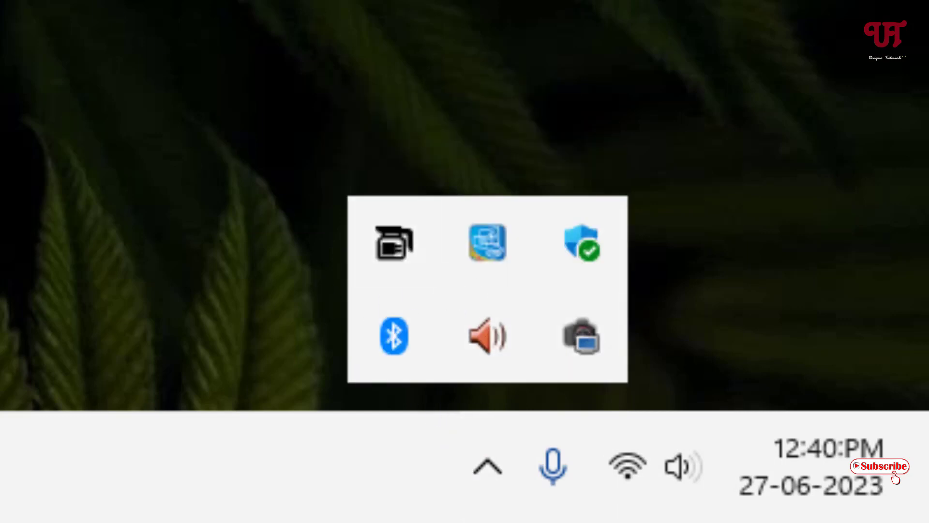
left_click(190, 146)
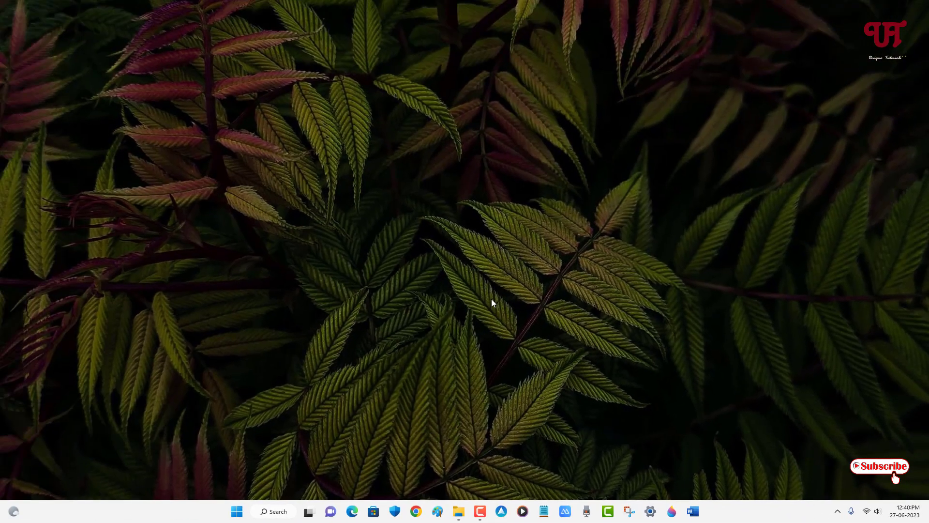